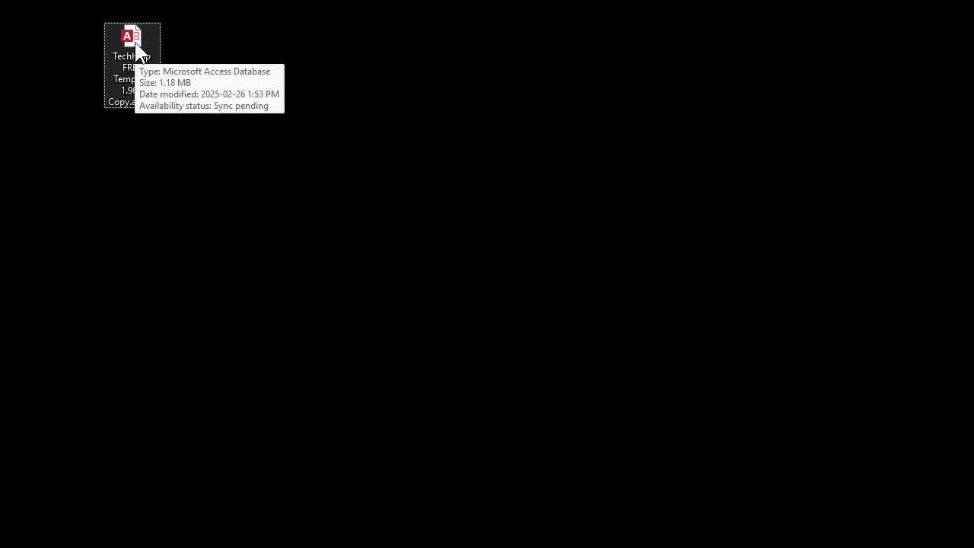
Open the TechHelp FREE Template database from the desktop and launch Task Manager beside it
double_click(133, 42)
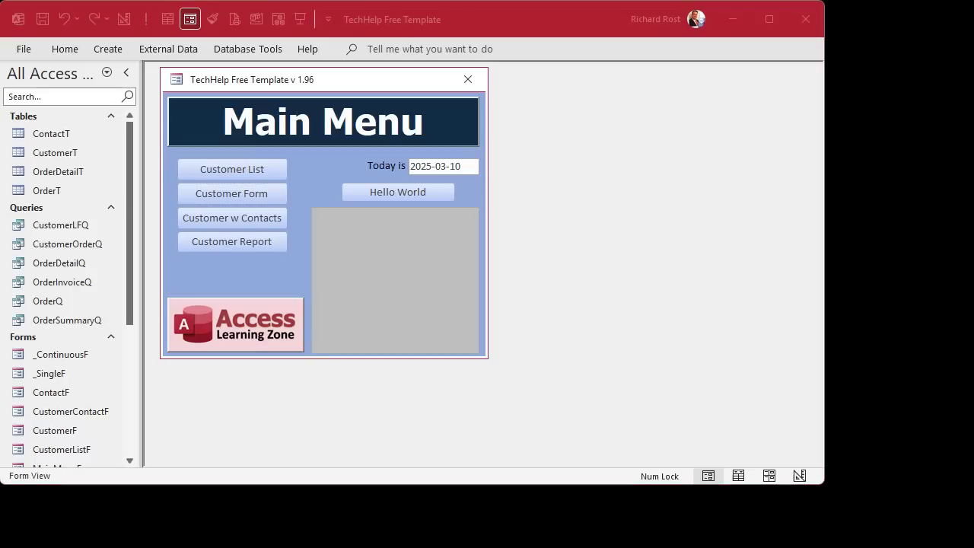
key(ctrl+shift+Escape)
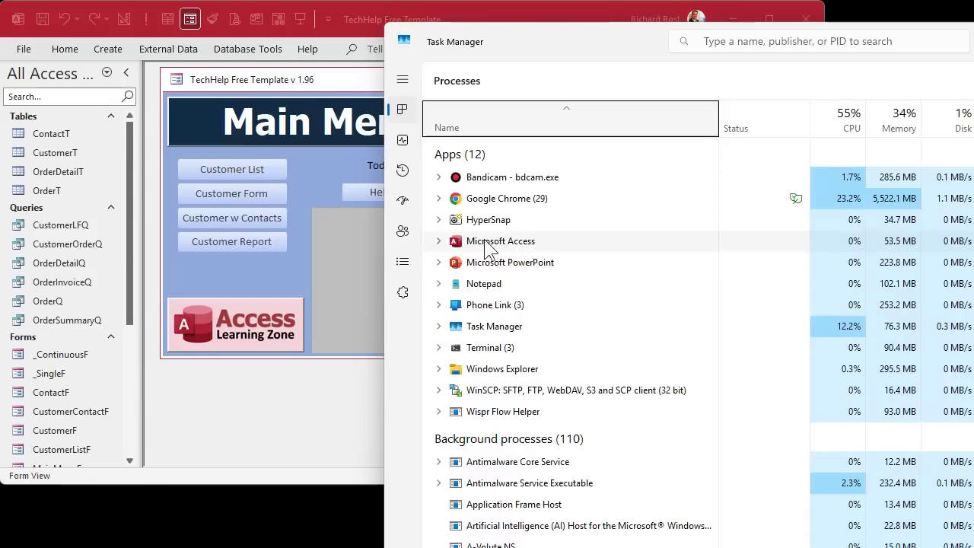
Expand the Microsoft Access process entry in Task Manager and scroll through its details
click(438, 240)
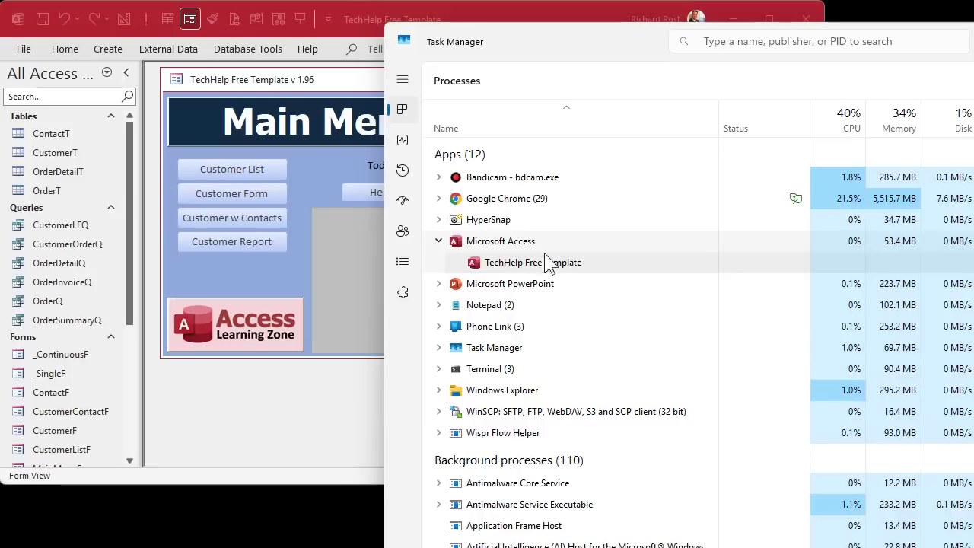
scroll(724, 352, down, 10)
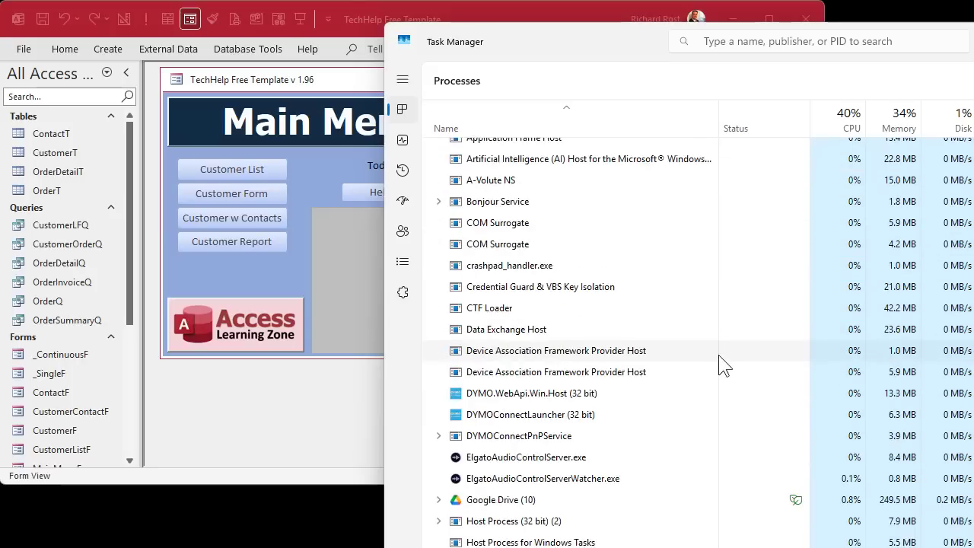
scroll(723, 366, down, 3)
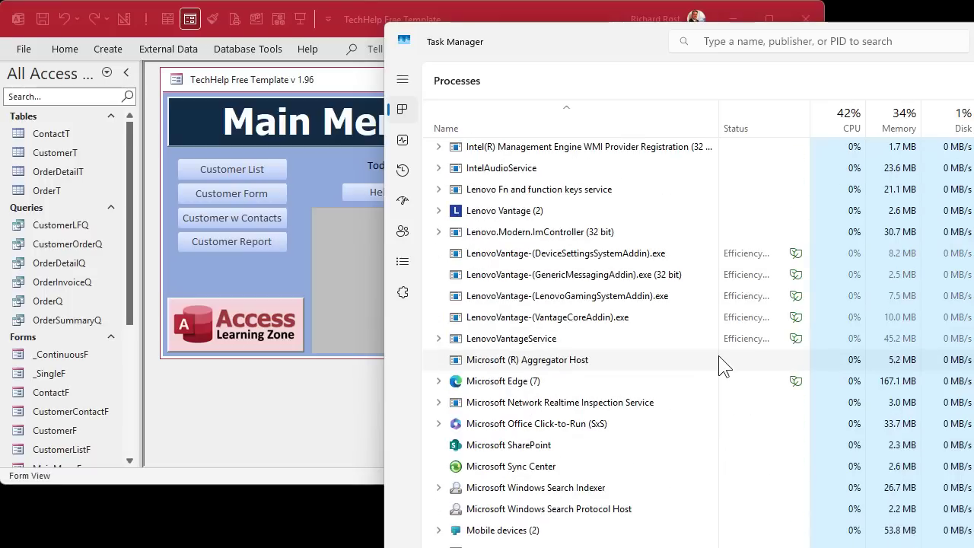
scroll(724, 366, down, 10)
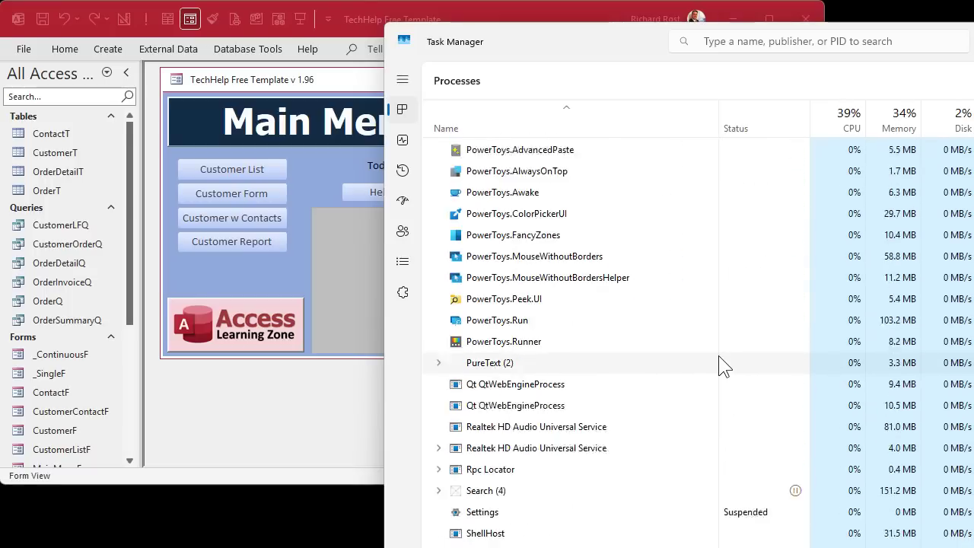
scroll(724, 366, down, 4)
scroll(723, 366, up, 6)
scroll(723, 366, up, 20)
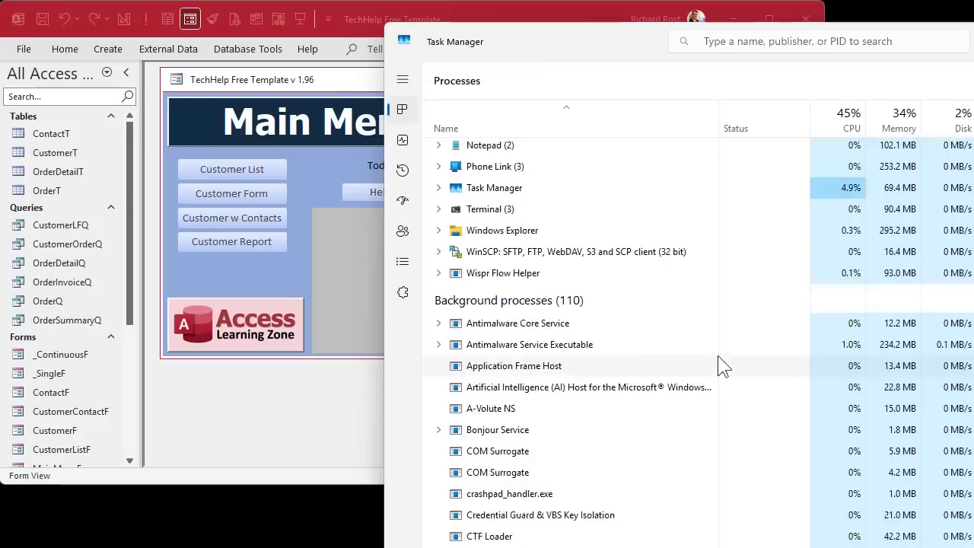
scroll(718, 355, up, 3)
View the Access process properties to identify MSACCESS.EXE, cancel, and close Task Manager
right_click(513, 245)
click(591, 423)
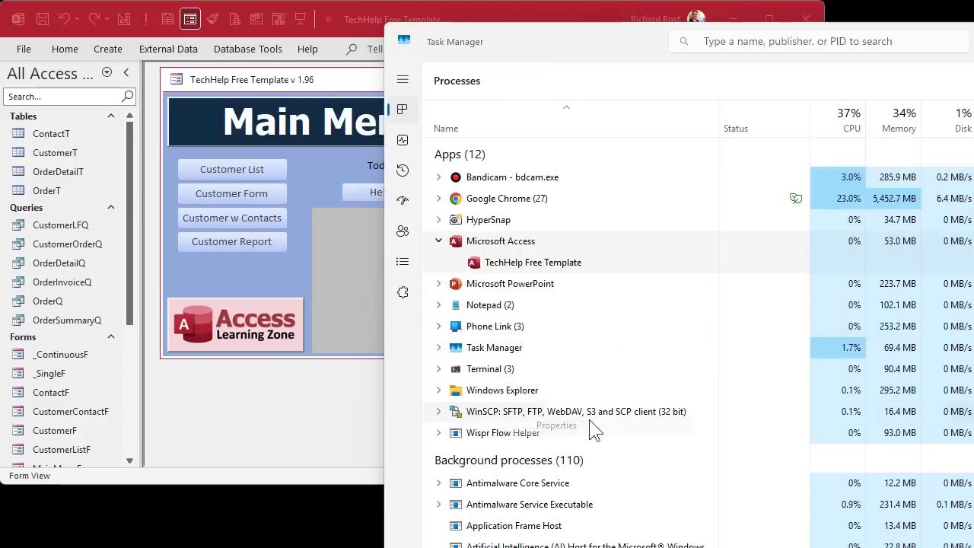
click(554, 272)
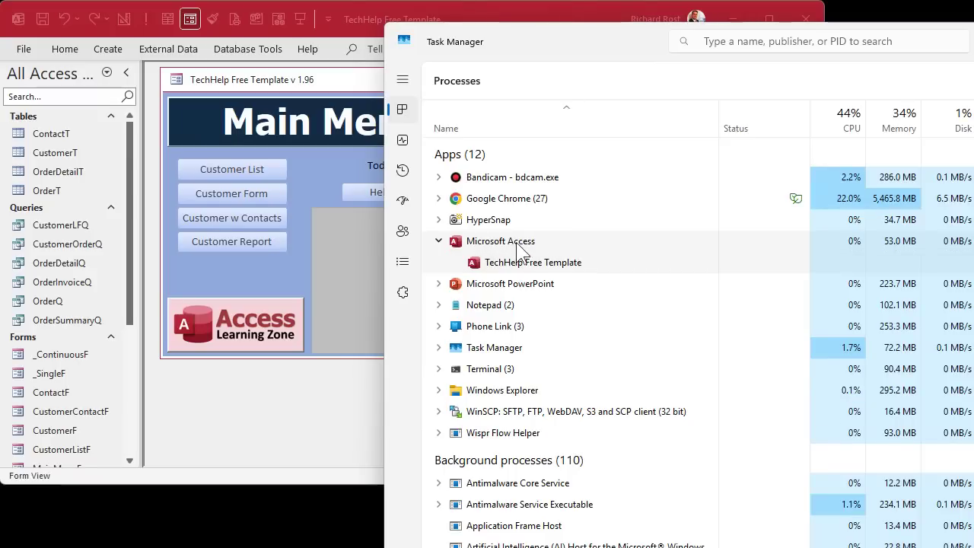
right_click(518, 250)
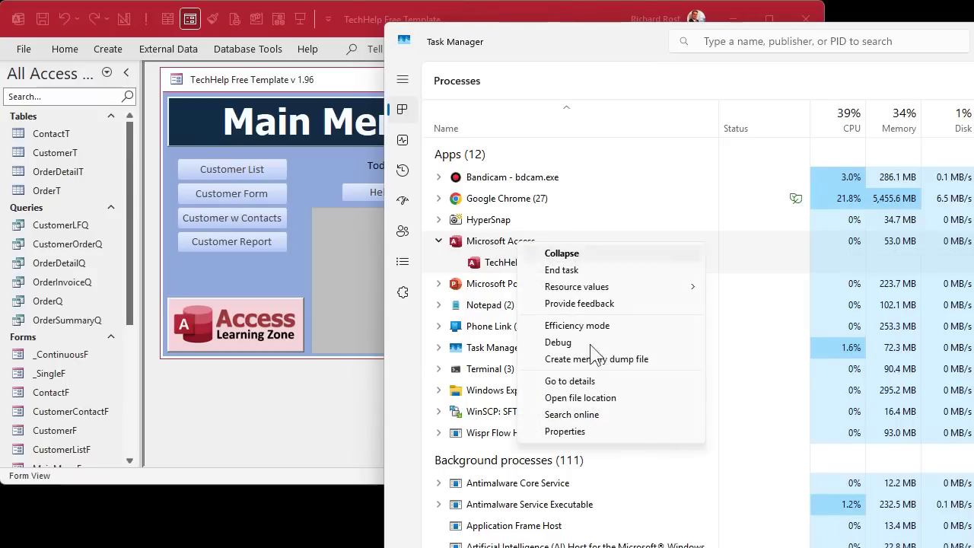
click(600, 432)
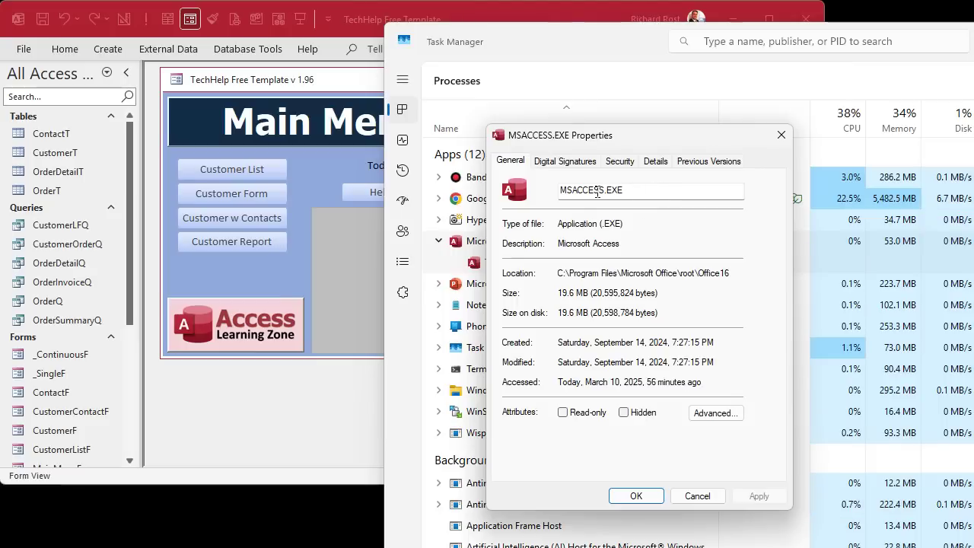
click(697, 495)
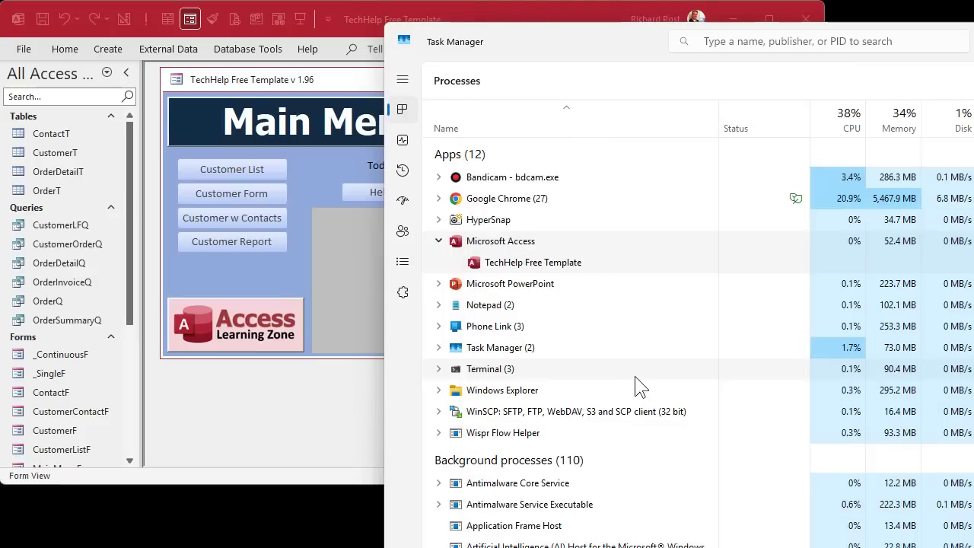
key(alt+F4)
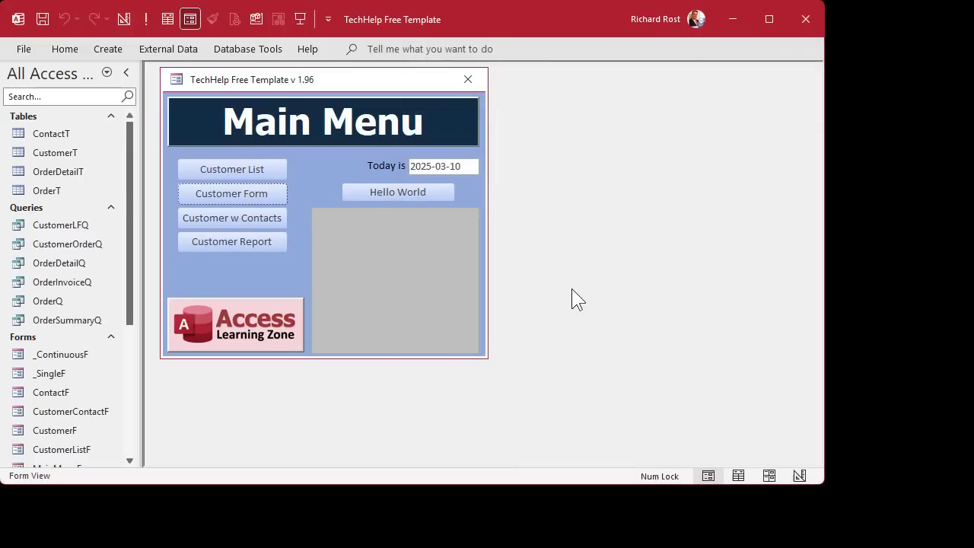
Launch Command Prompt in G:\My Drive\Training by entering cmd in Explorer's address bar
key(super+e)
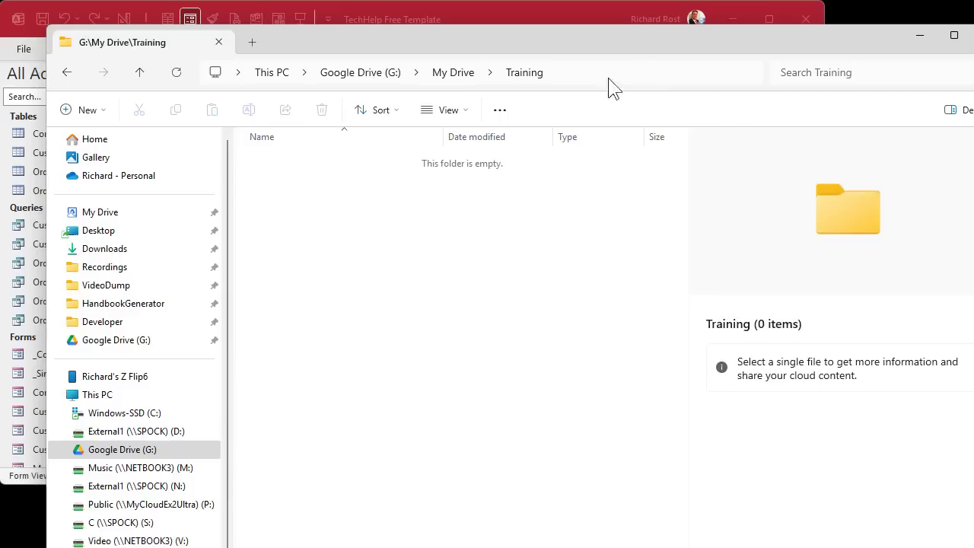
click(638, 71)
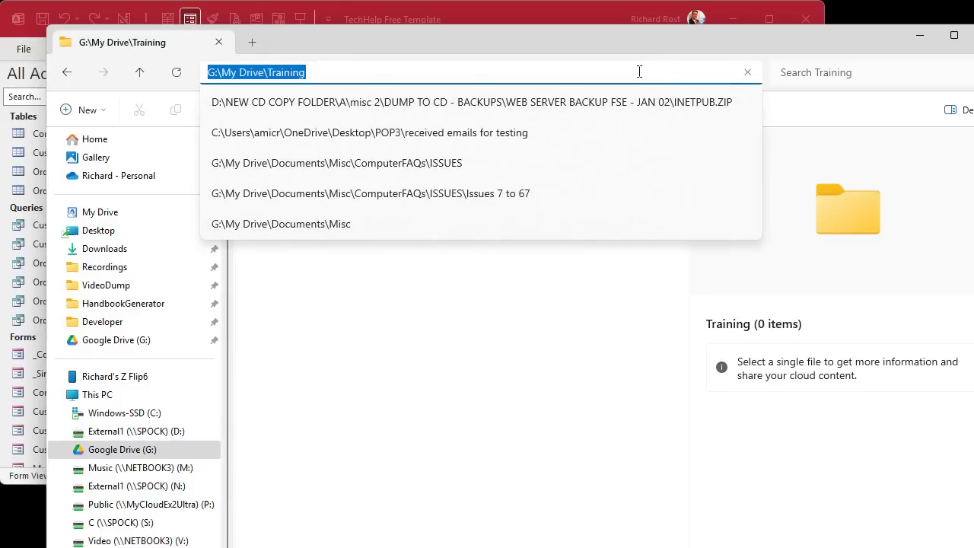
text(cmd)
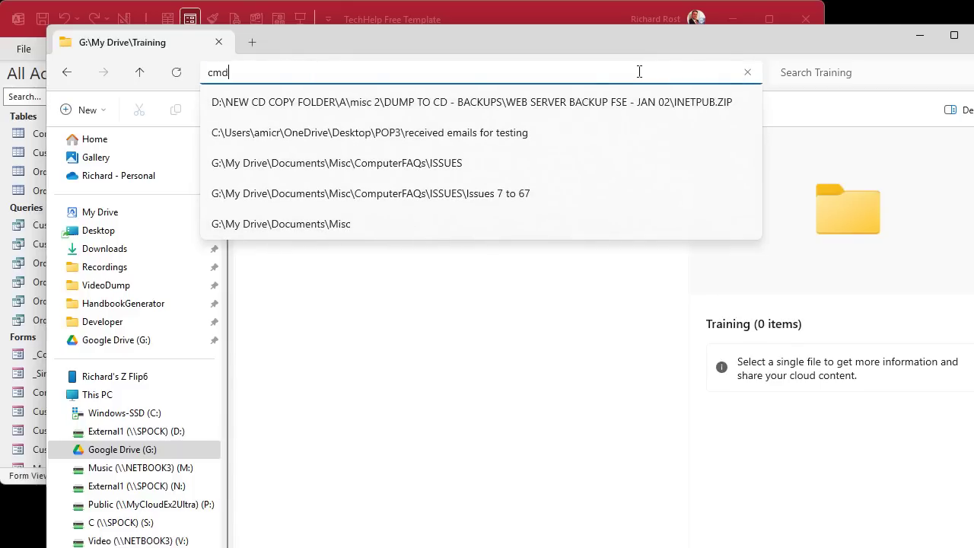
key(Return)
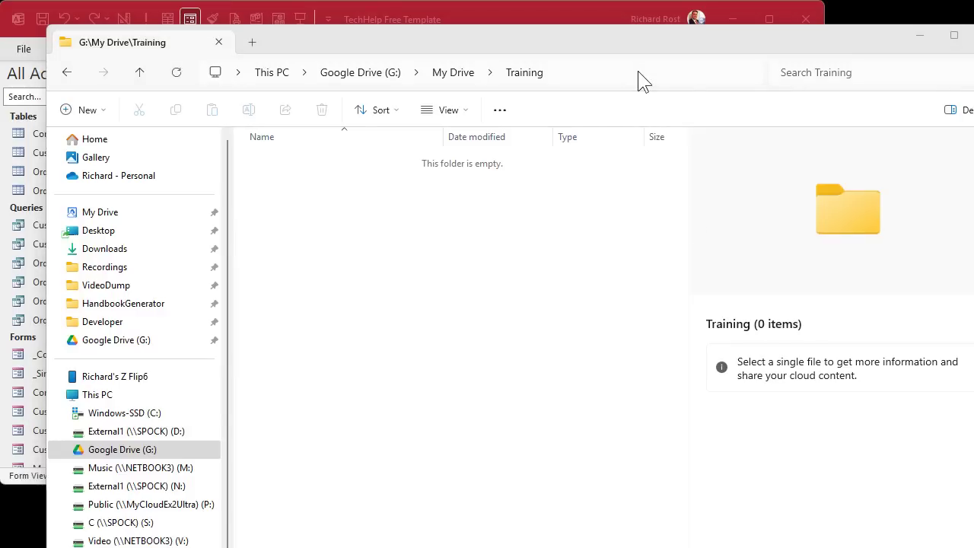
drag(558, 399, 558, 92)
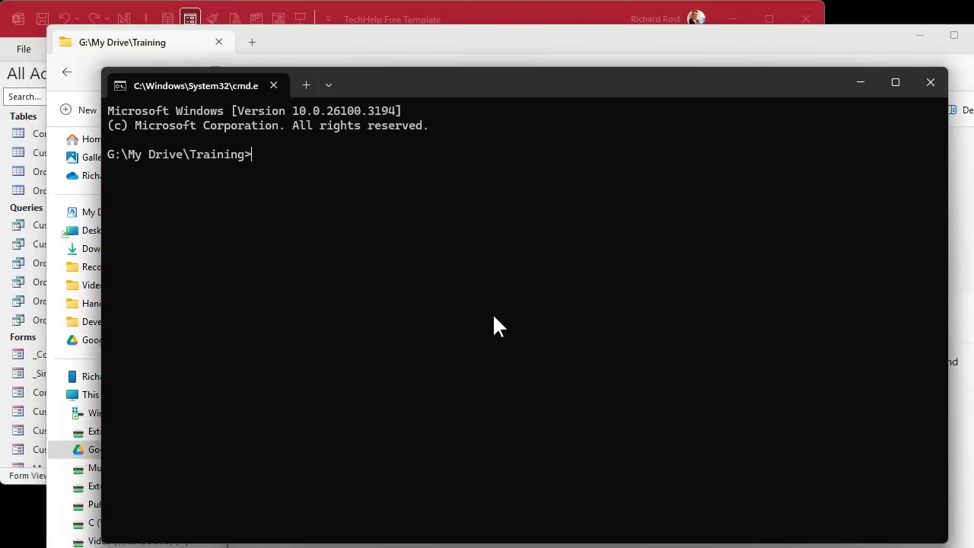
Run taskkill /f /im MSACCESS.EXE twice in Command Prompt to force-close Access
click(920, 32)
drag(470, 91, 624, 178)
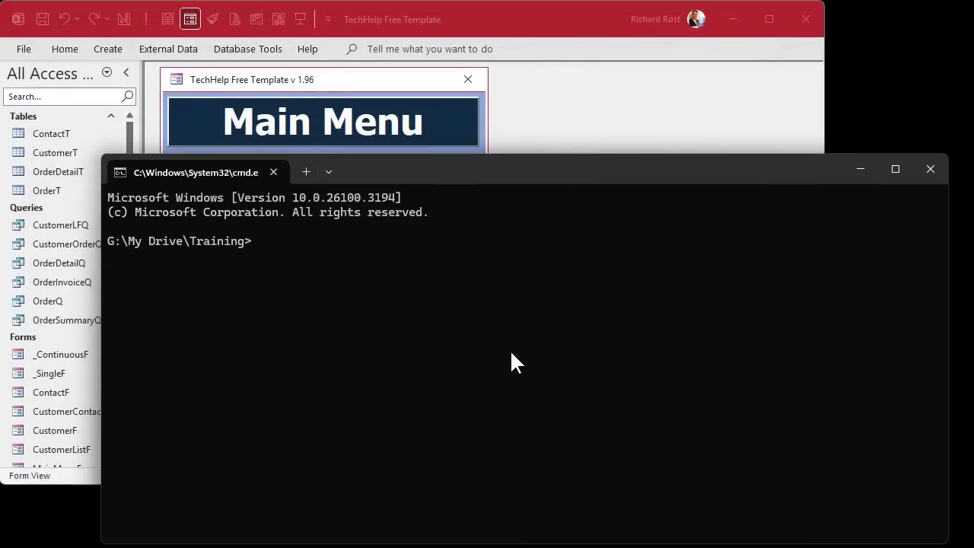
text(taskkill /f)
text(/im)
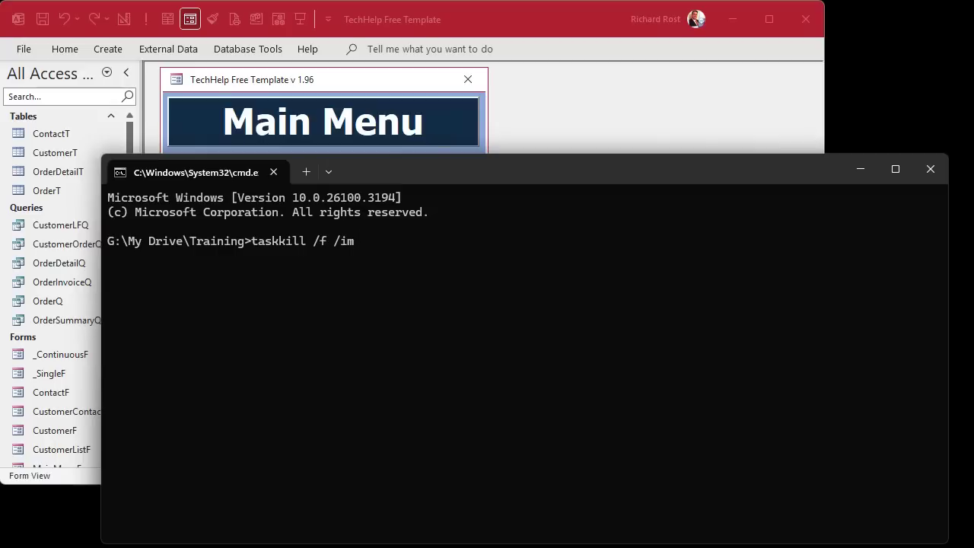
text( MSACCESS.EXE)
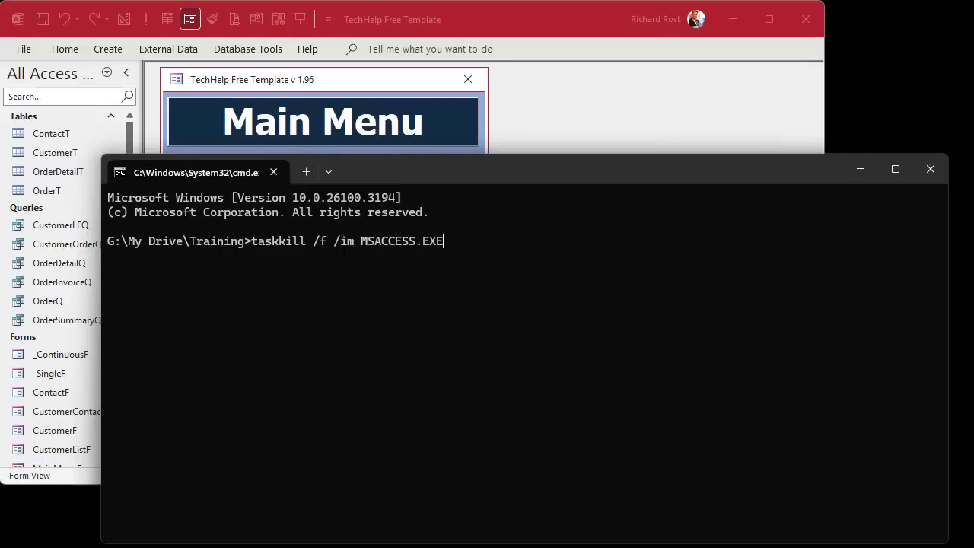
key(Return)
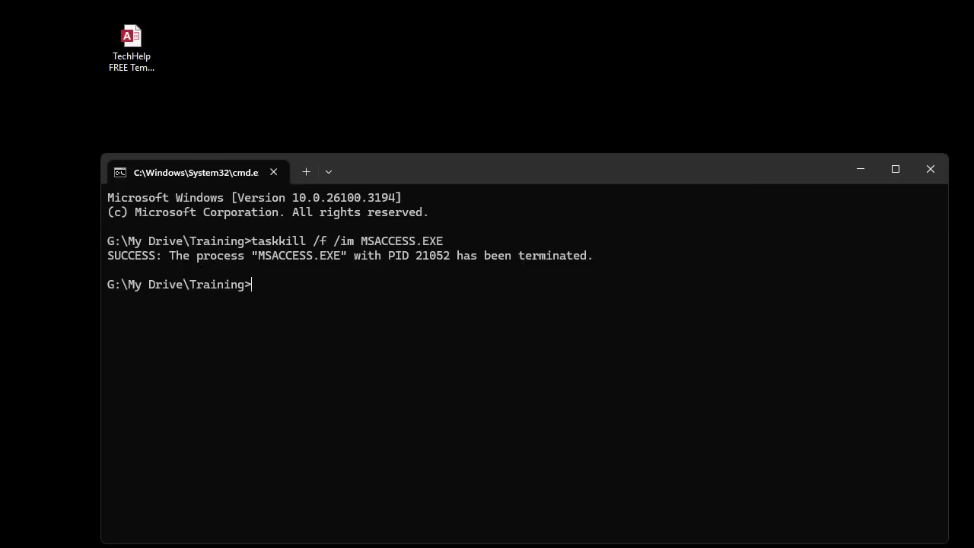
key(Up)
key(Return)
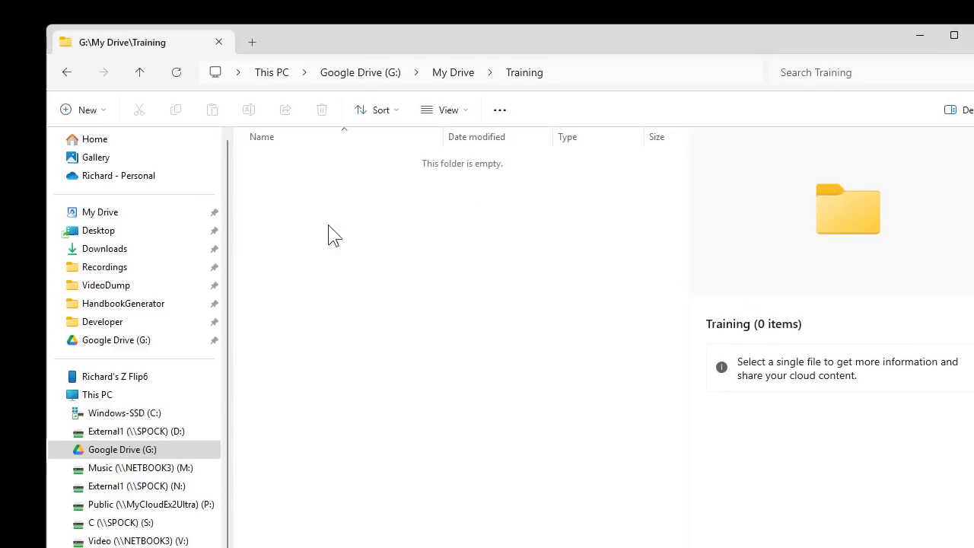
Add a new text document named KillAccess to the Training folder
right_click(319, 238)
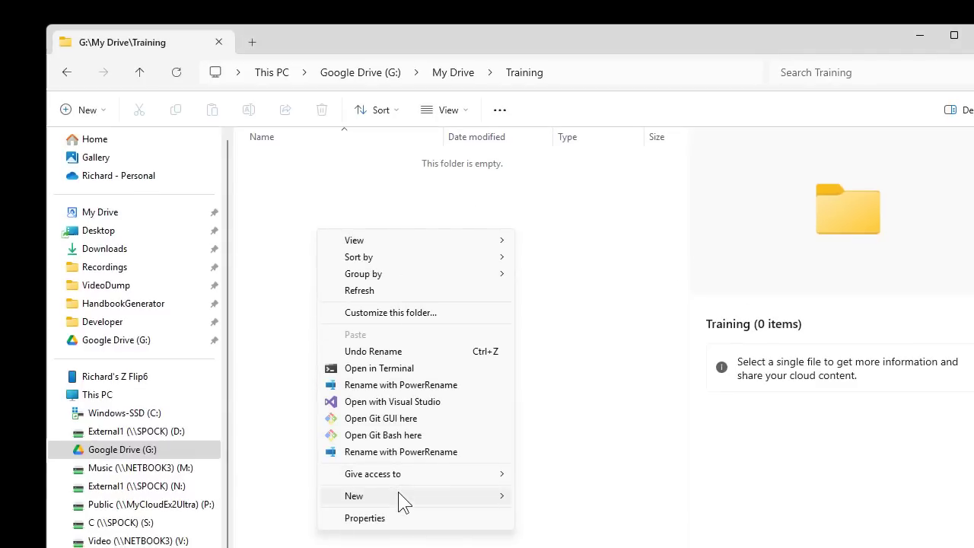
mouse_move(422, 494)
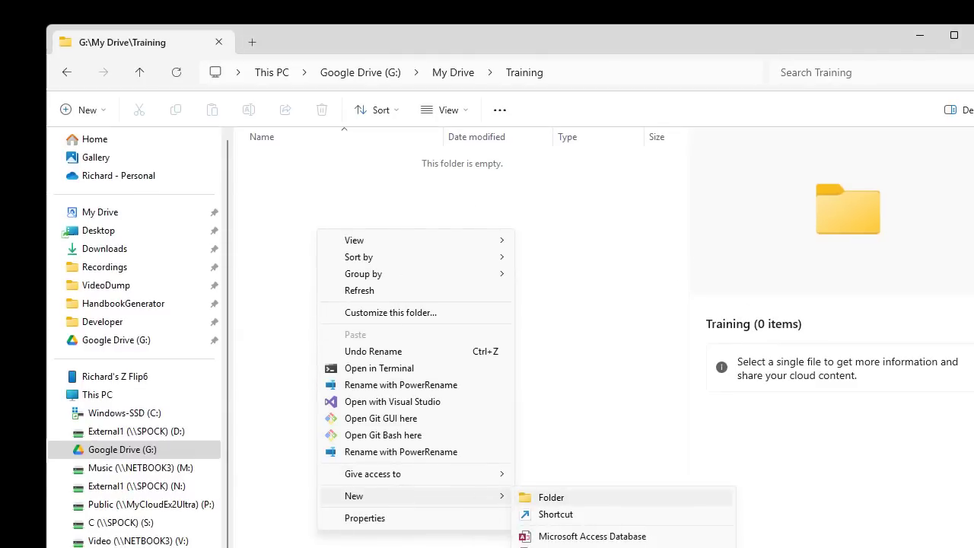
click(563, 545)
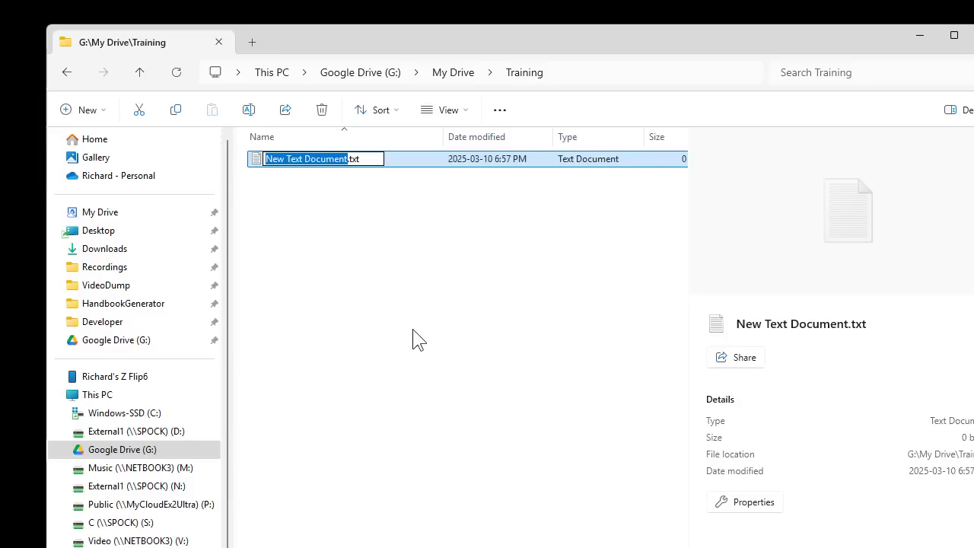
text(KillAccess)
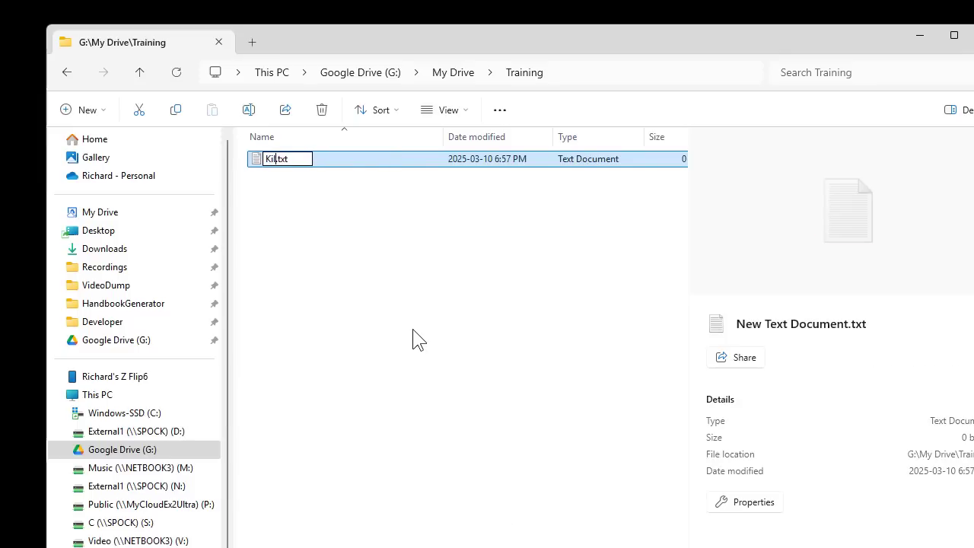
key(Return)
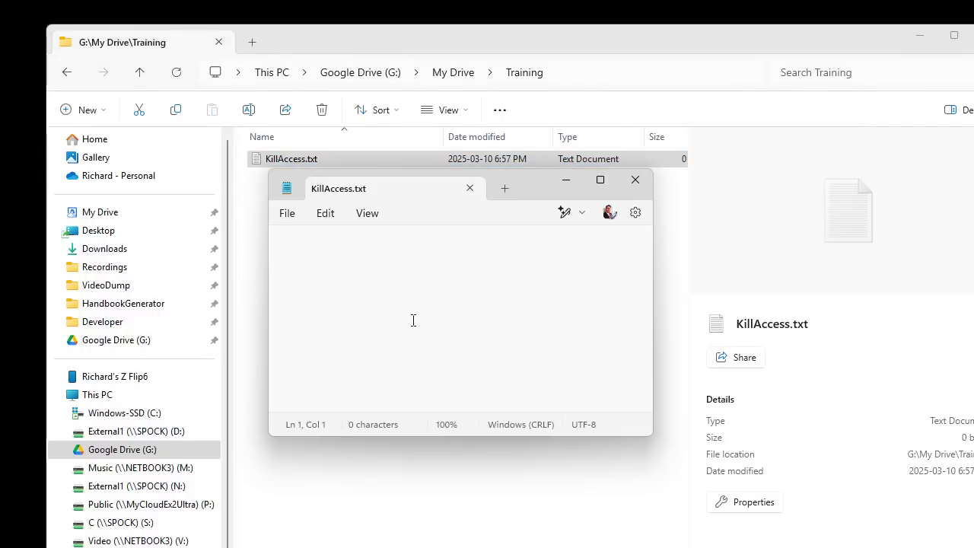
Write 'taskkill /f /im MSACCESS.EXE' into KillAccess.txt, save it, and close Notepad
text(taskkill /f /im)
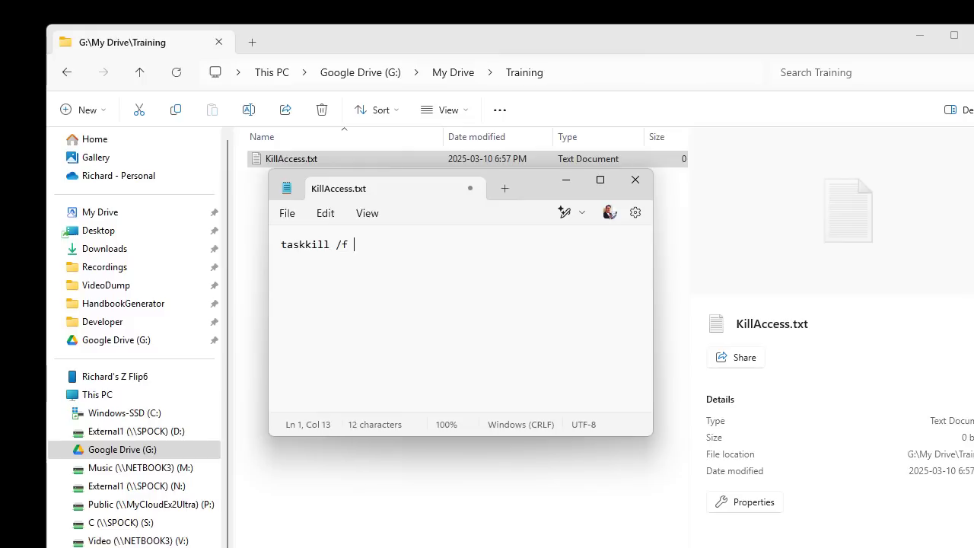
text( MSACCESS.EXE)
key(Return)
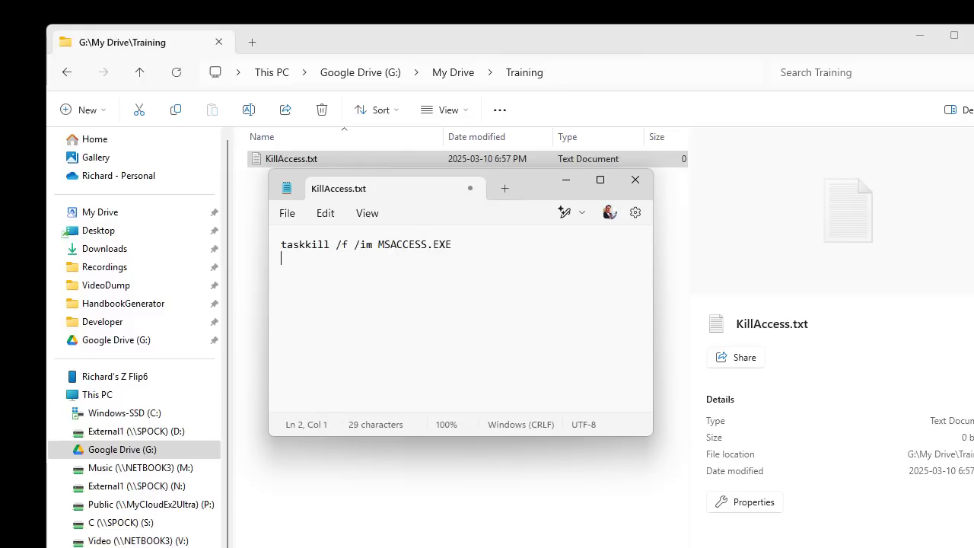
key(ctrl+s)
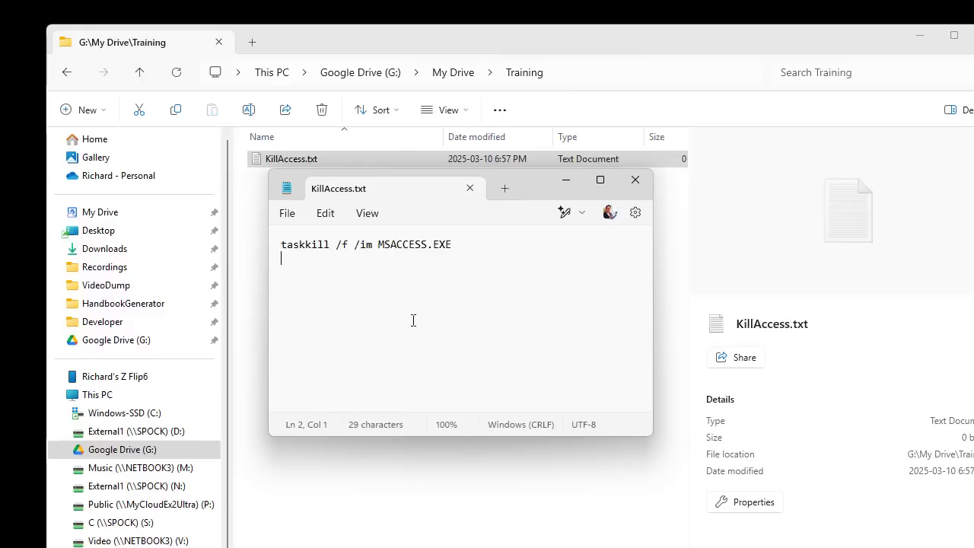
click(470, 188)
click(321, 161)
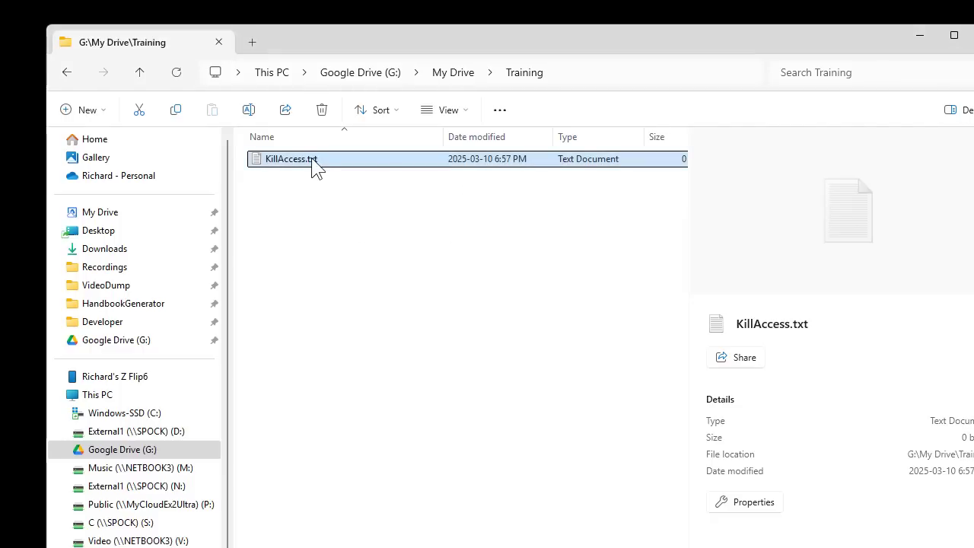
Change the file's extension from .txt to .bat, accepting the extension-change warning
click(312, 162)
drag(308, 160, 343, 160)
text(bat)
key(Return)
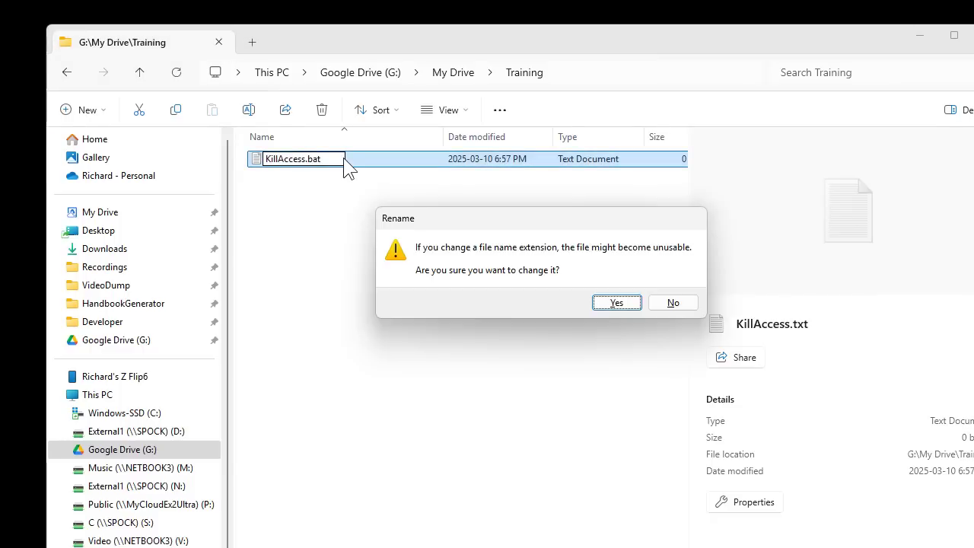
key(Return)
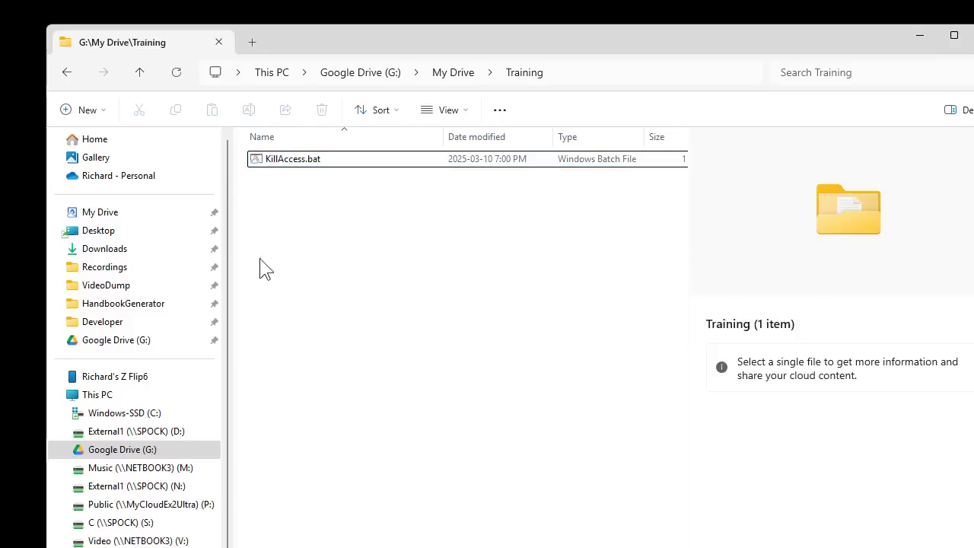
click(294, 161)
Run KillAccess.bat, choosing More info then Run anyway on the SmartScreen warning
double_click(297, 166)
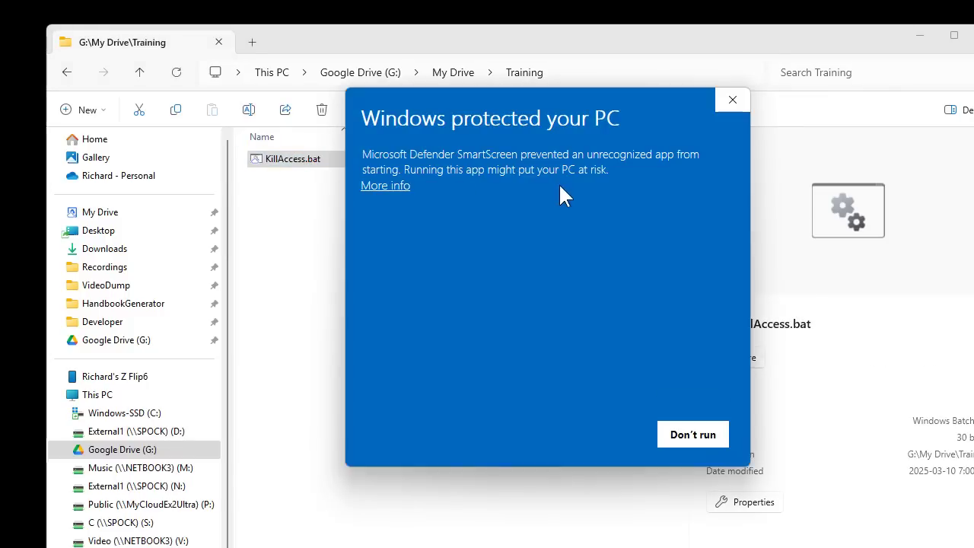
click(386, 187)
click(585, 442)
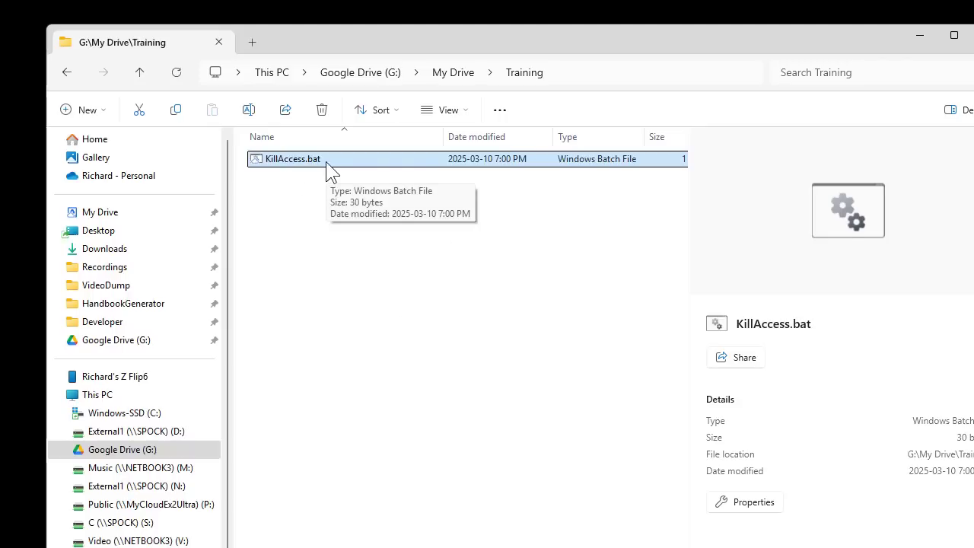
click(292, 309)
click(295, 169)
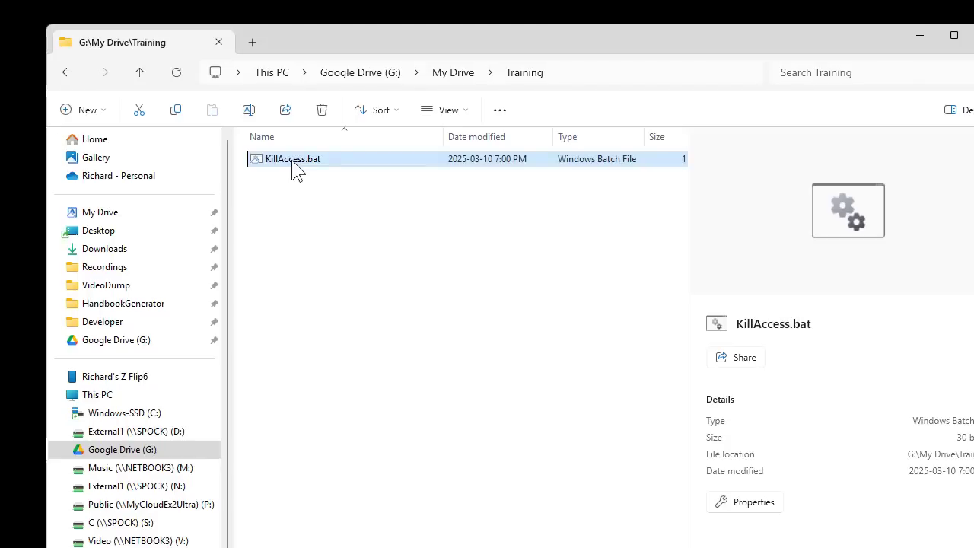
Add a 'pause' line under the taskkill command, save, and dismiss the waiting console
right_click(317, 160)
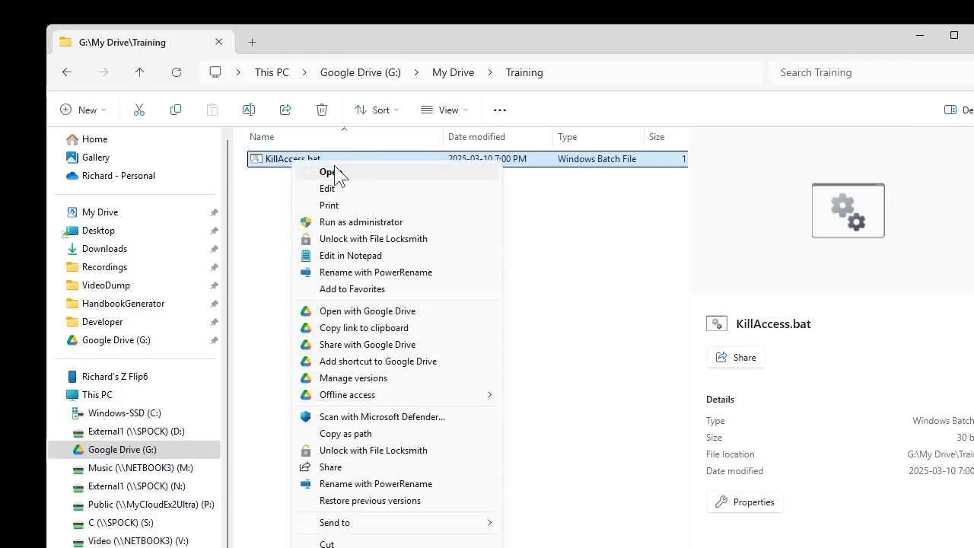
click(347, 189)
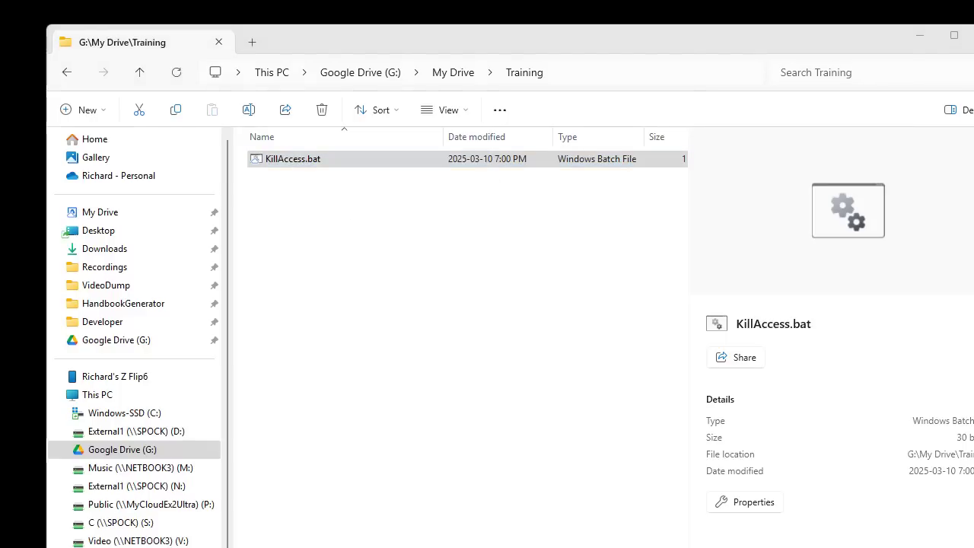
click(477, 276)
text(pause)
key(ctrl+s)
click(481, 123)
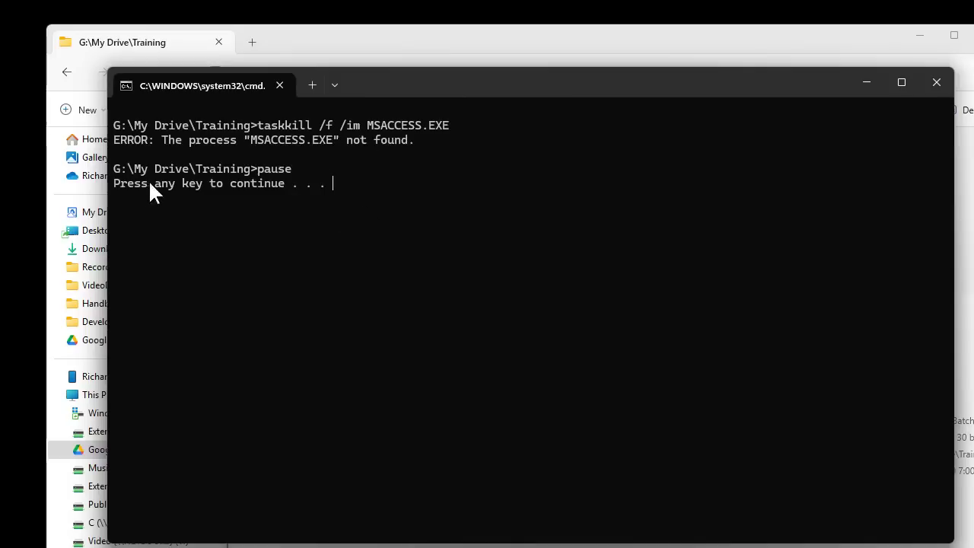
key(Return)
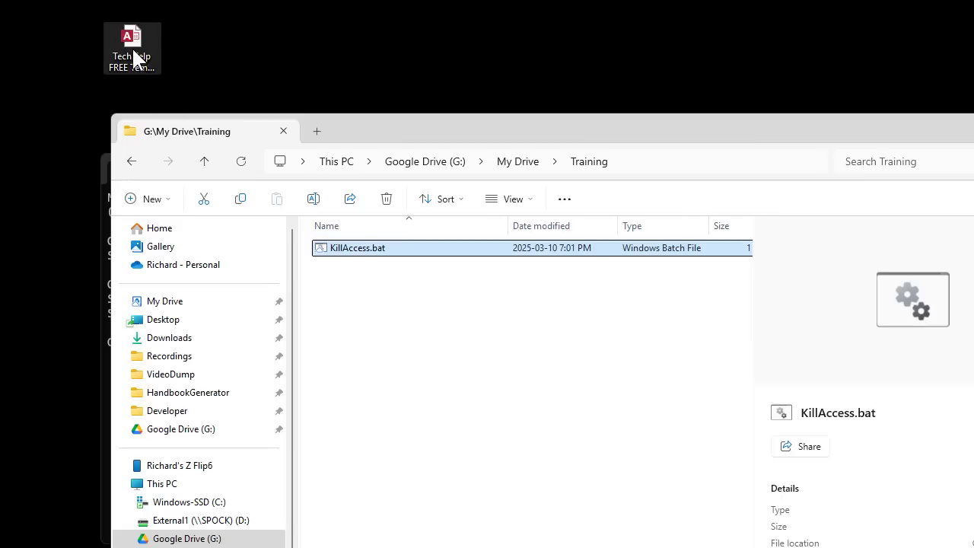
Reopen the Access database, run KillAccess.bat to terminate MSACCESS.EXE, and close the console
double_click(132, 46)
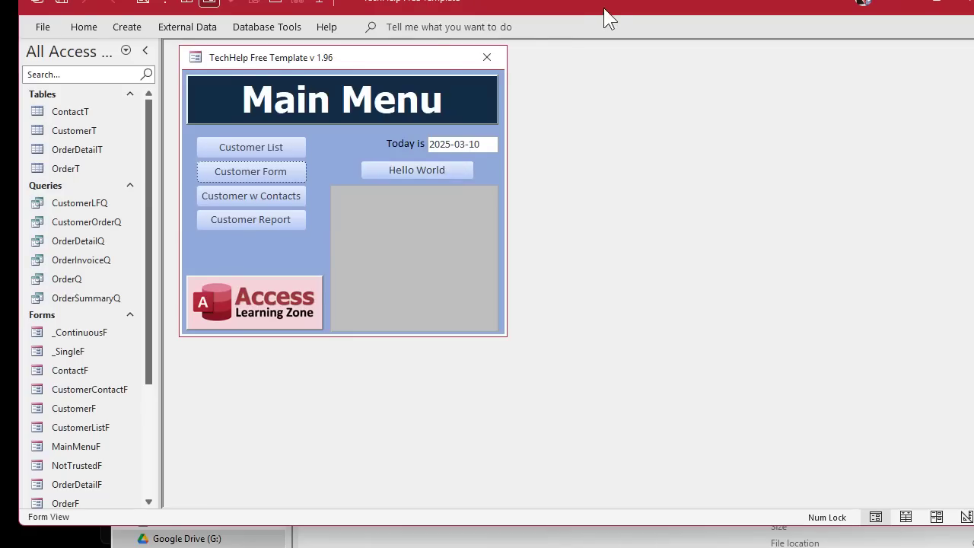
drag(604, 15, 231, 75)
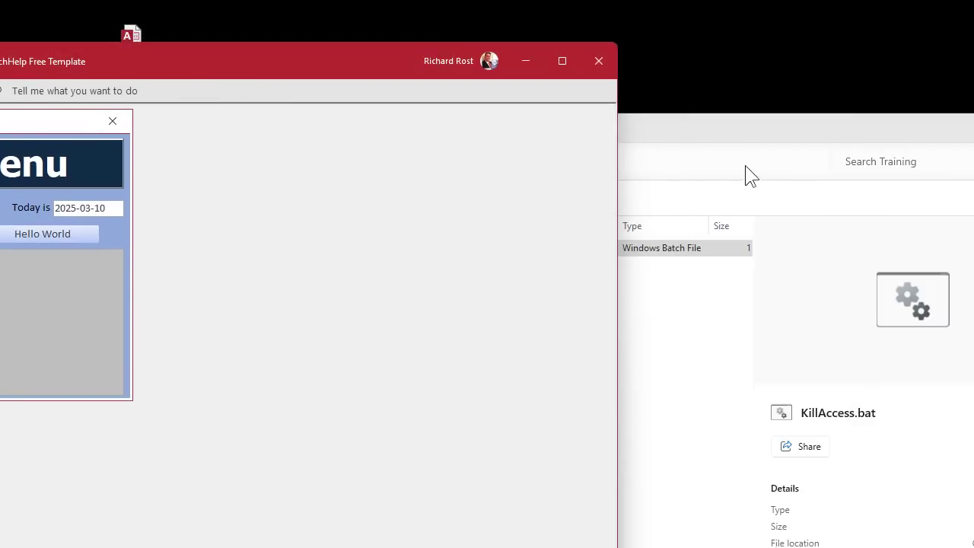
click(742, 126)
click(441, 328)
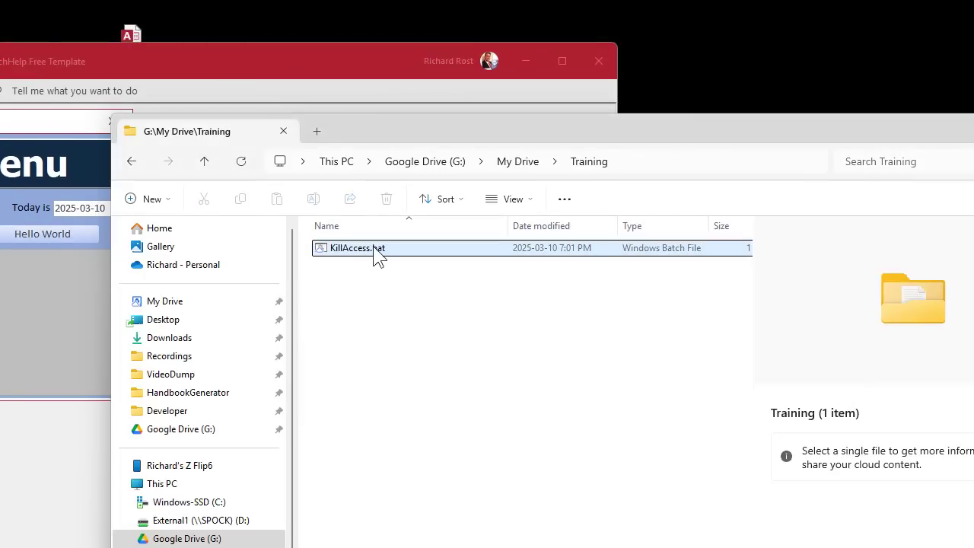
double_click(378, 252)
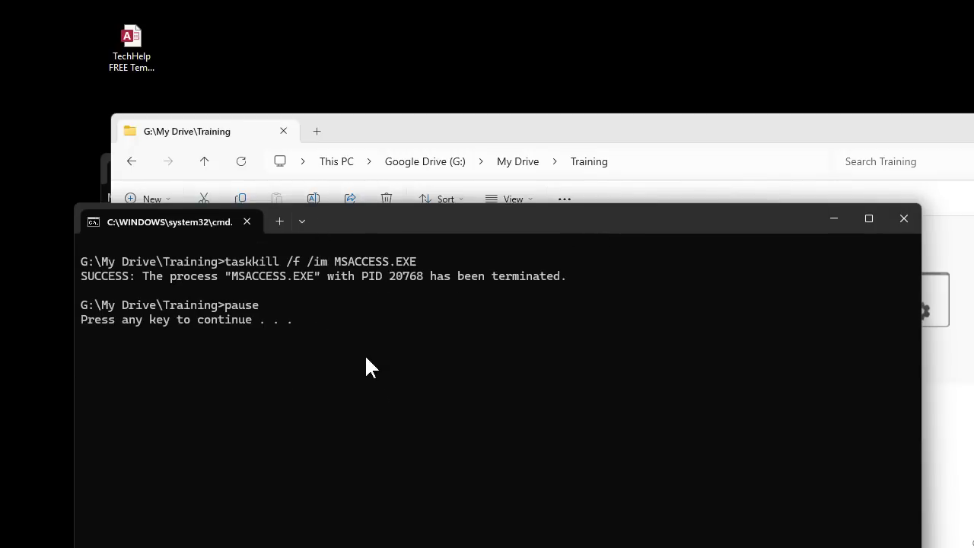
click(245, 221)
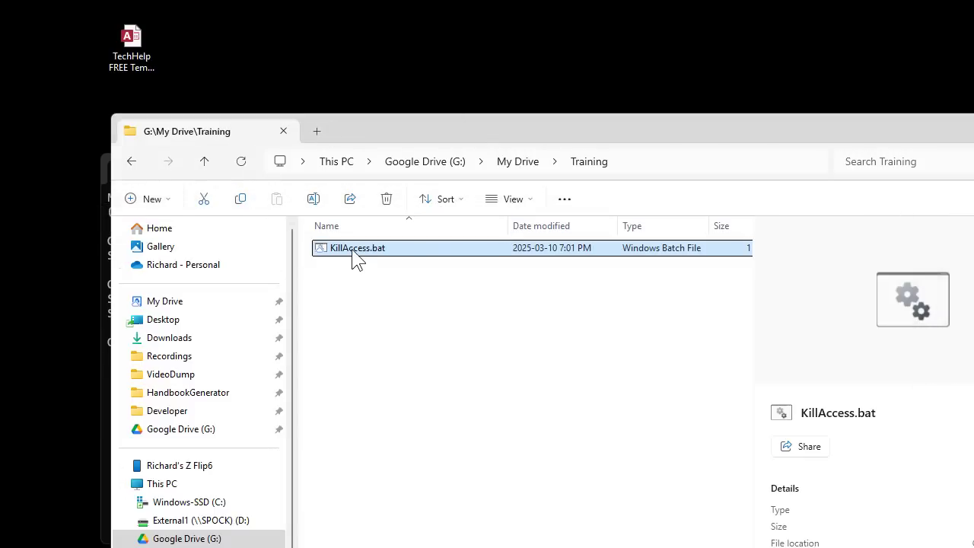
Make a desktop shortcut to KillAccess.bat and test-run it; taskkill reports MSACCESS.EXE not found
drag(358, 257, 317, 50)
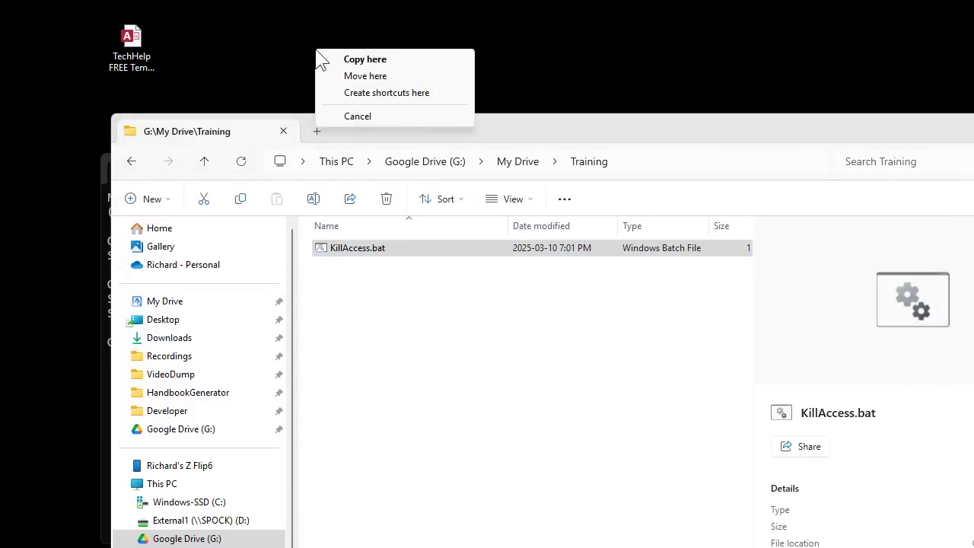
click(353, 93)
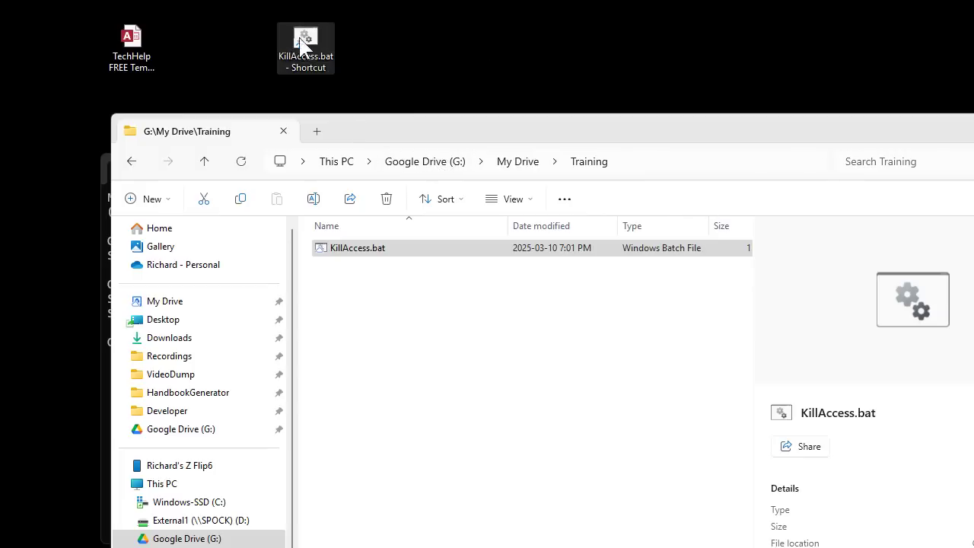
double_click(312, 46)
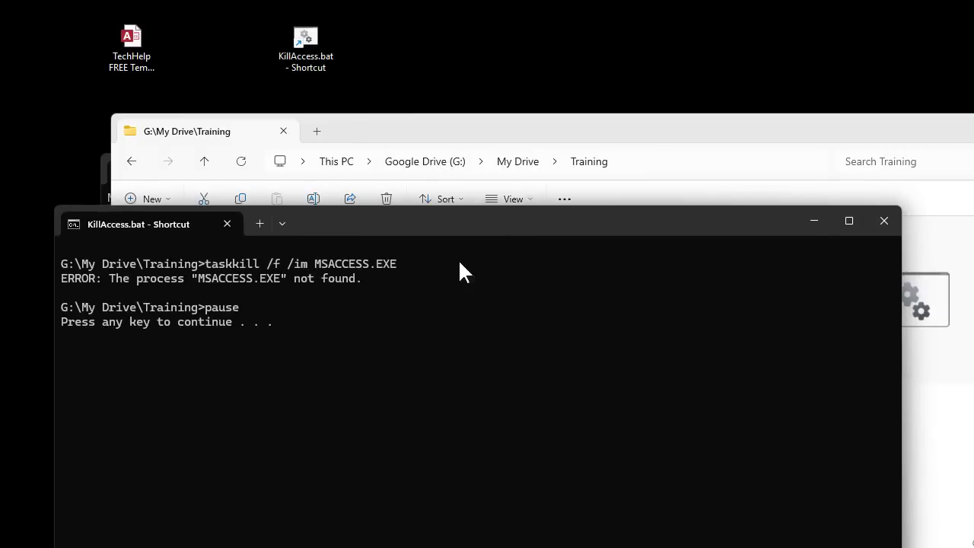
click(227, 222)
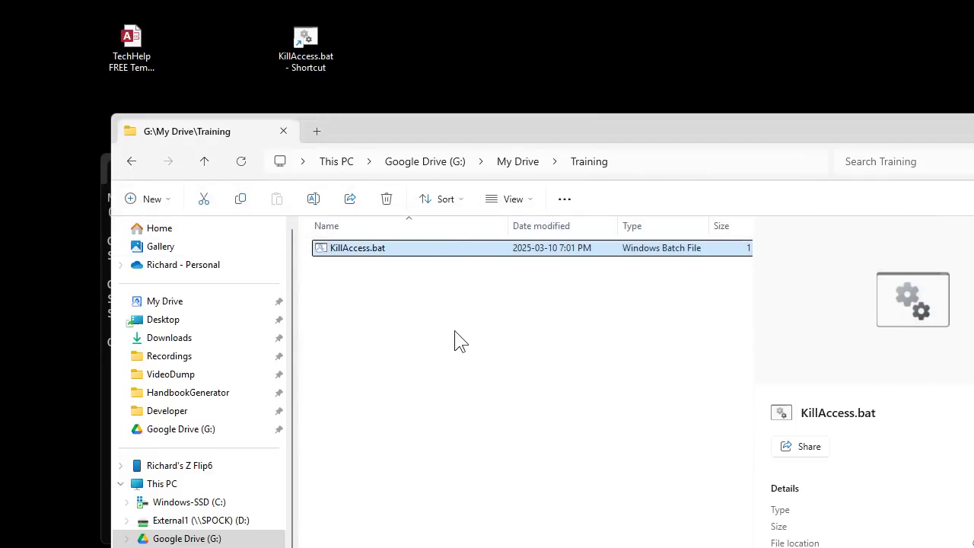
right_click(363, 249)
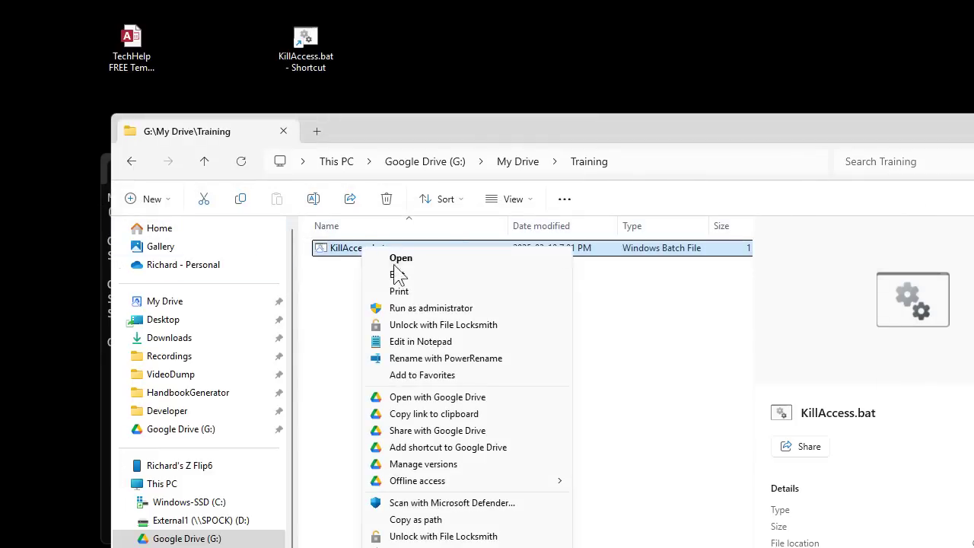
click(396, 274)
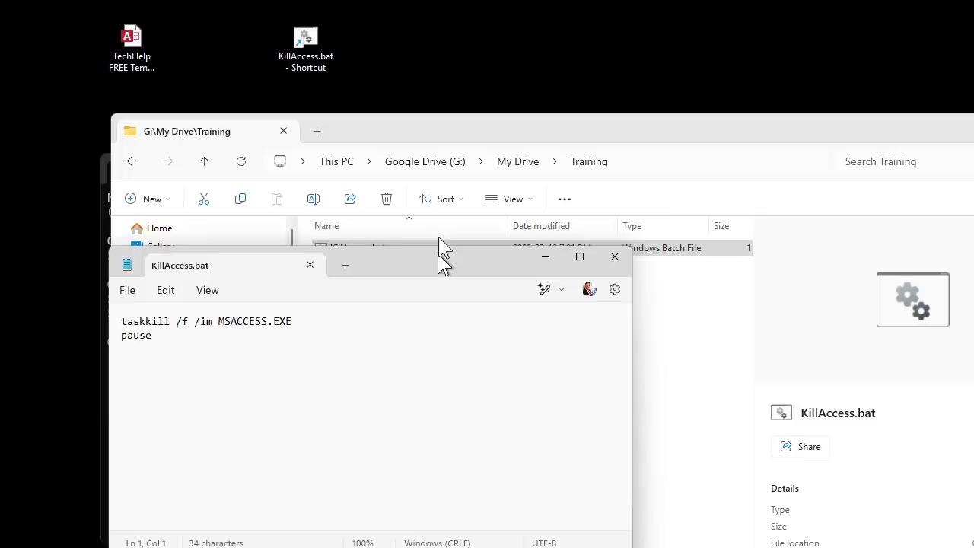
click(143, 329)
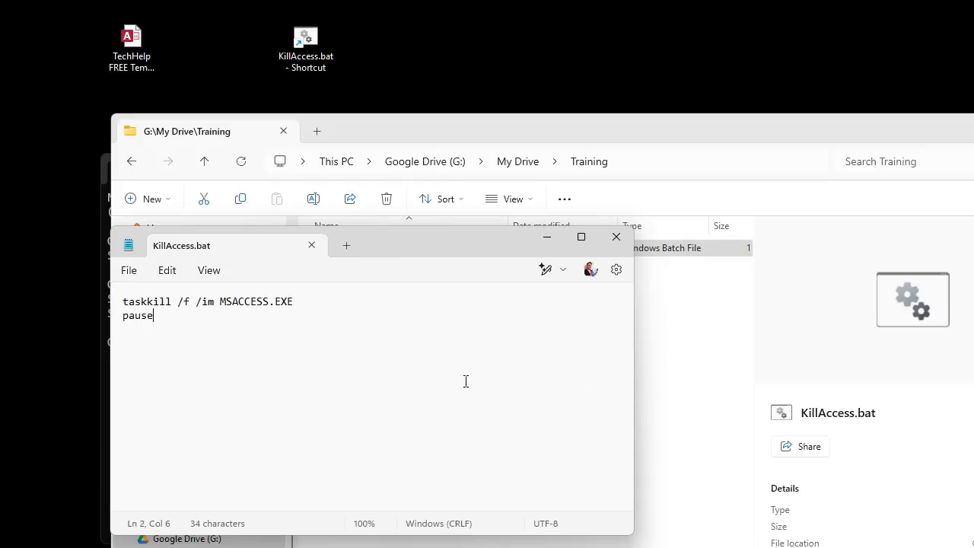
click(312, 245)
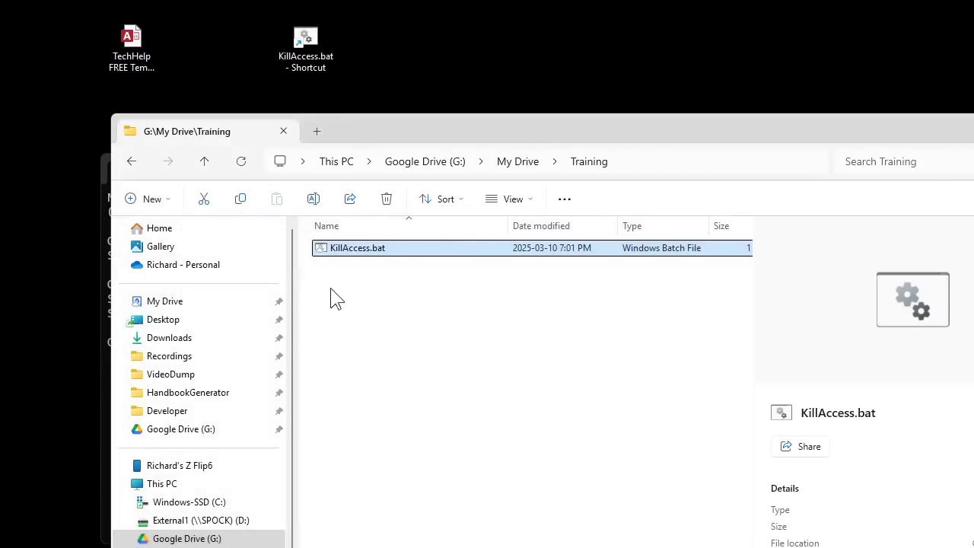
click(462, 372)
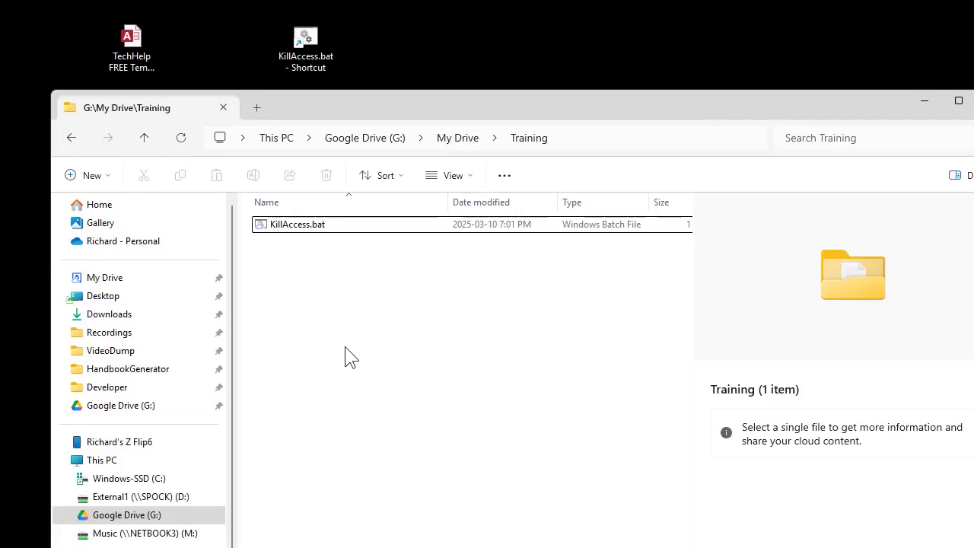
Move KillAccess.vbs into Training and run it, answering Yes to Confirm Kill and acknowledging Access Killed
drag(316, 387, 385, 330)
click(289, 243)
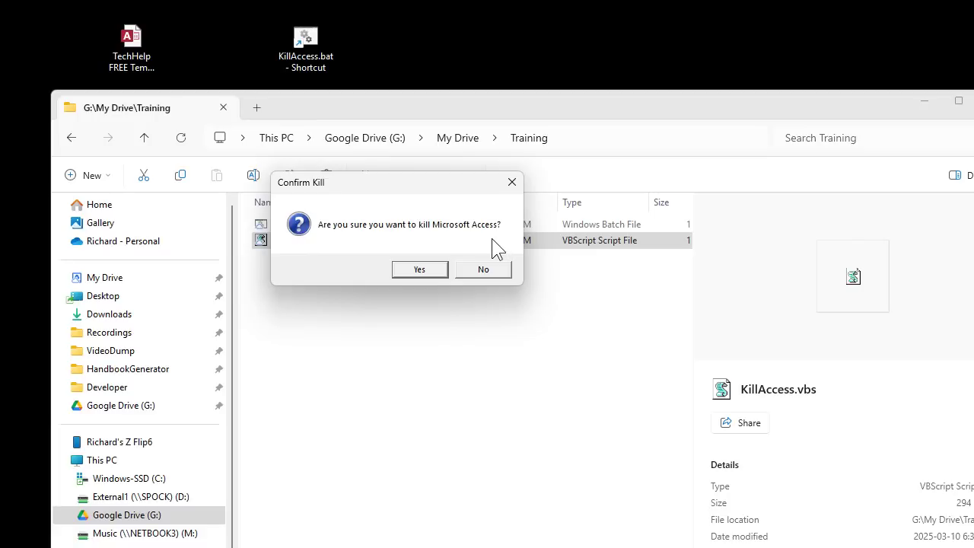
click(423, 270)
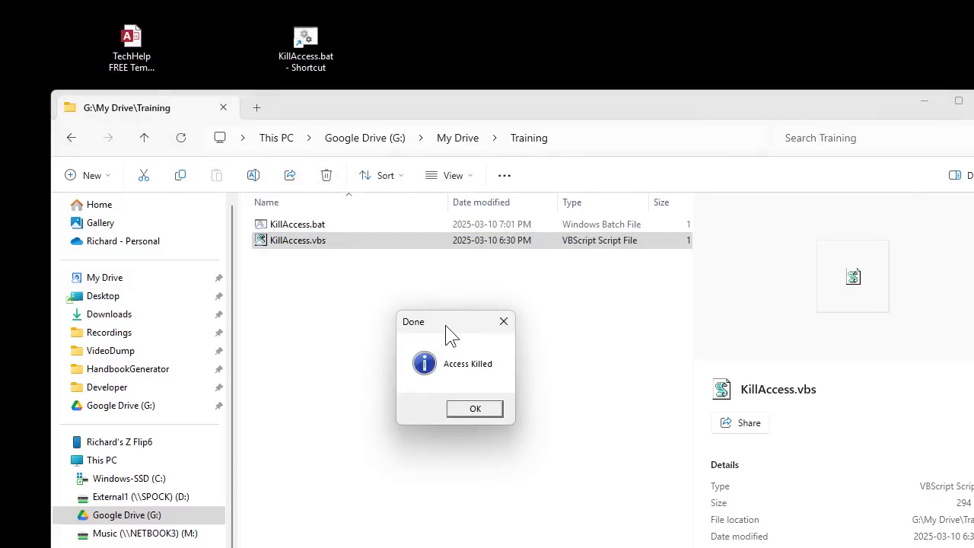
click(467, 411)
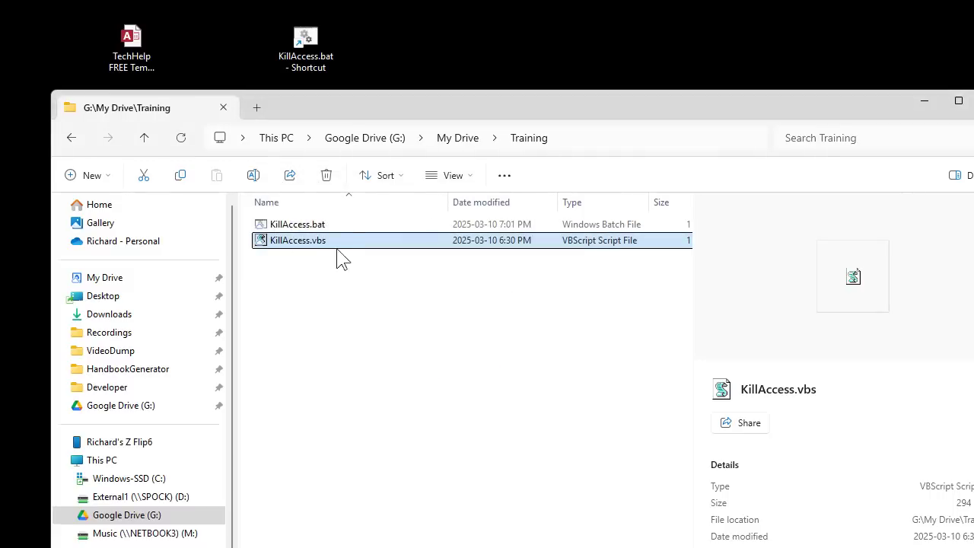